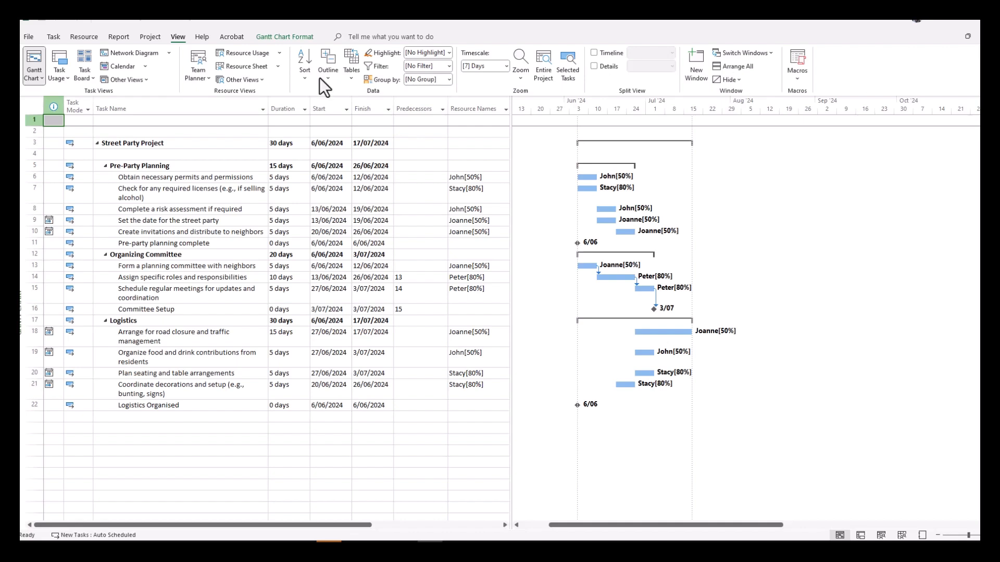
Show the project in the Team Planner view and lower the divider above the unassigned tasks to enlarge the resource area
{"action": "left_click", "coordinate": [195, 79]}
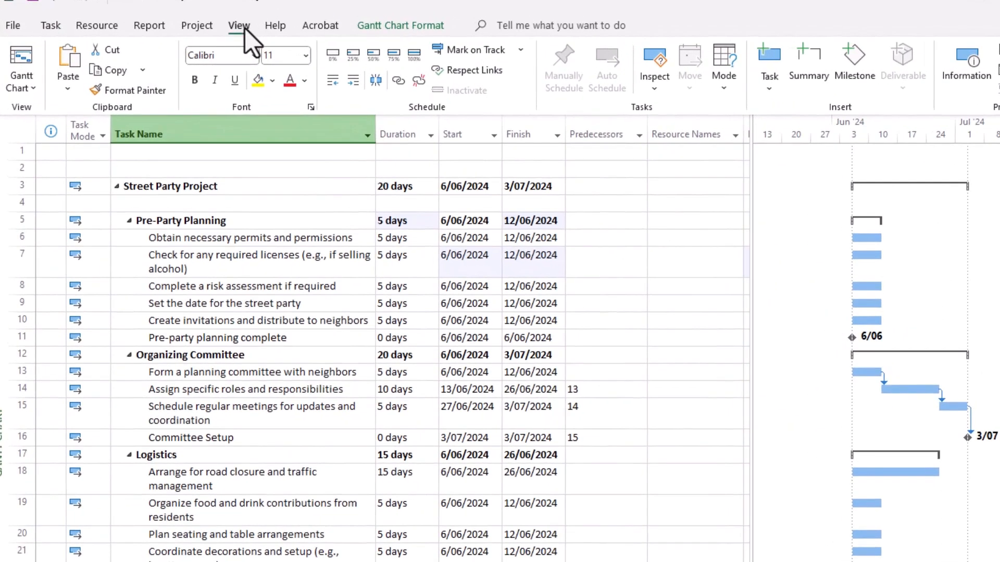
{"action": "left_click", "coordinate": [244, 28]}
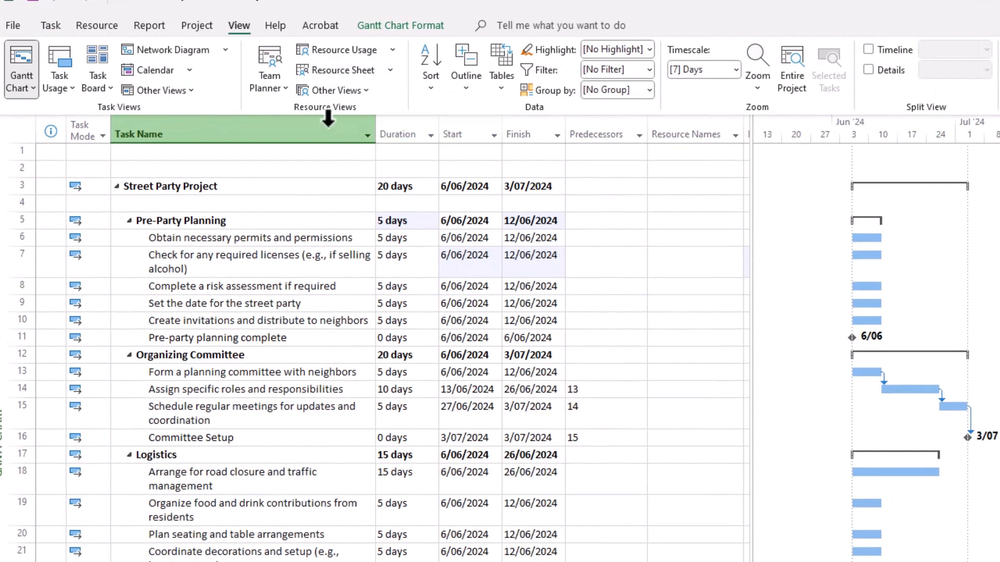
{"action": "left_click", "coordinate": [263, 91]}
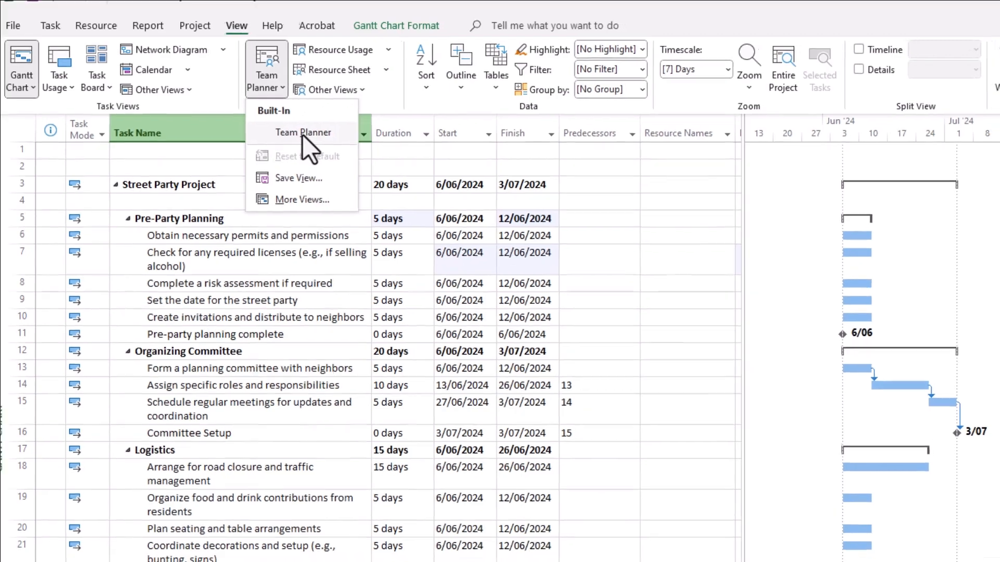
{"action": "left_click", "coordinate": [305, 136]}
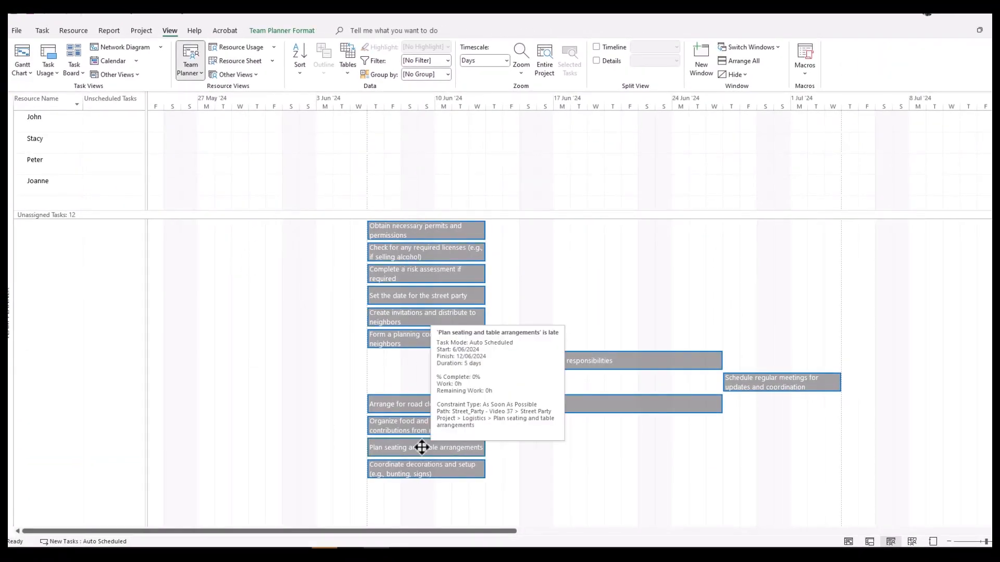
{"action": "mouse_move", "coordinate": [547, 219]}
{"action": "left_mouse_down"}
{"action": "mouse_move", "coordinate": [549, 297]}
{"action": "mouse_move", "coordinate": [545, 227]}
{"action": "left_mouse_up"}
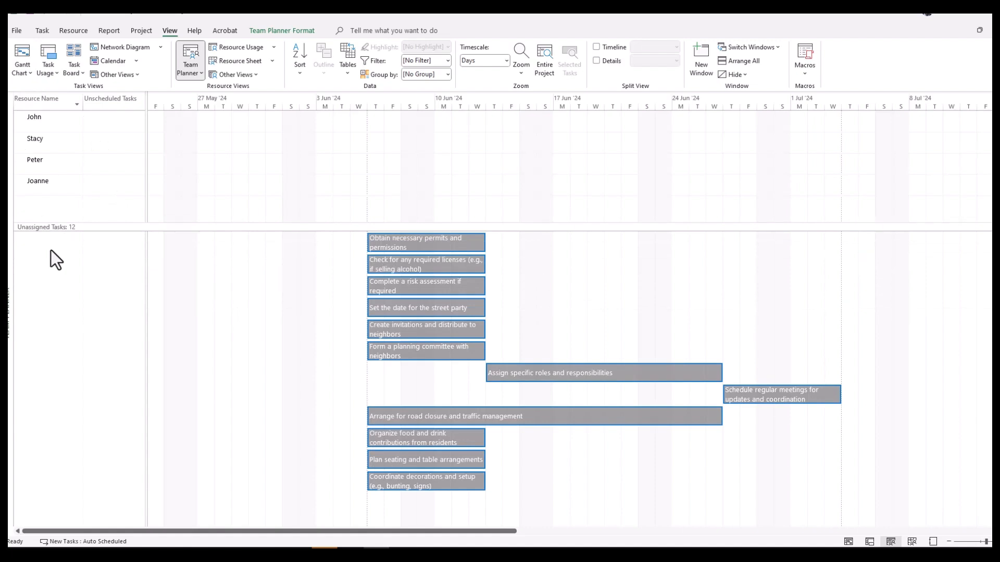
Assign "Obtain necessary permits and permissions" to the first resource and the required licenses check to the second resource, starting 14/06/2024
{"action": "mouse_move", "coordinate": [439, 246]}
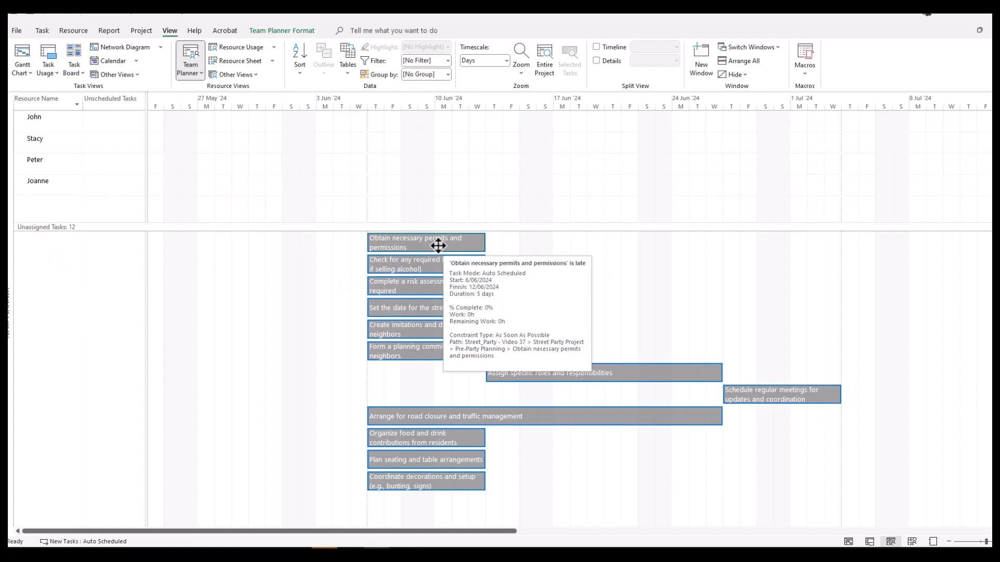
{"action": "left_click_drag", "start_coordinate": [438, 246], "coordinate": [38, 124]}
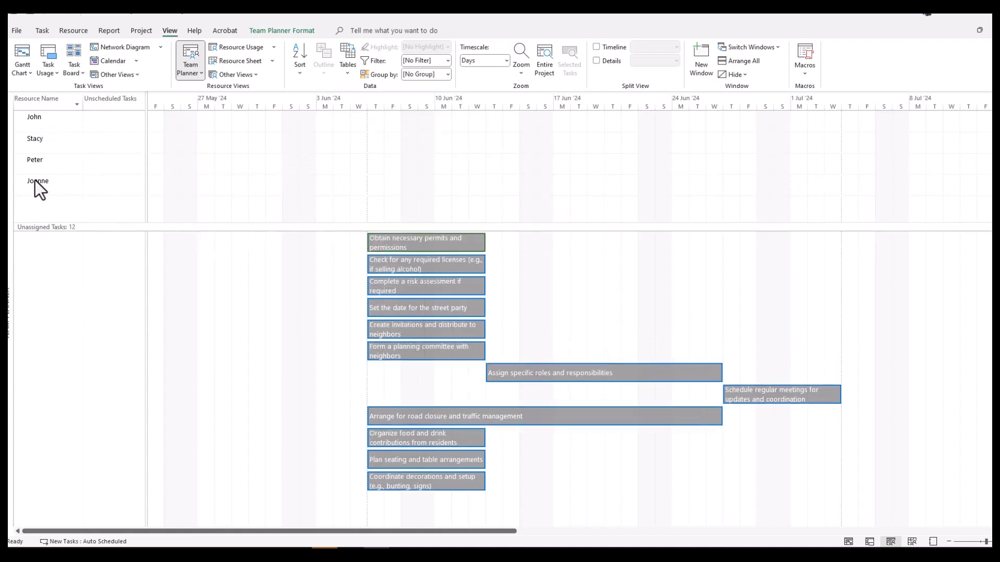
{"action": "left_click_drag", "start_coordinate": [36, 180], "coordinate": [34, 118]}
{"action": "left_click_drag", "start_coordinate": [422, 244], "coordinate": [555, 149]}
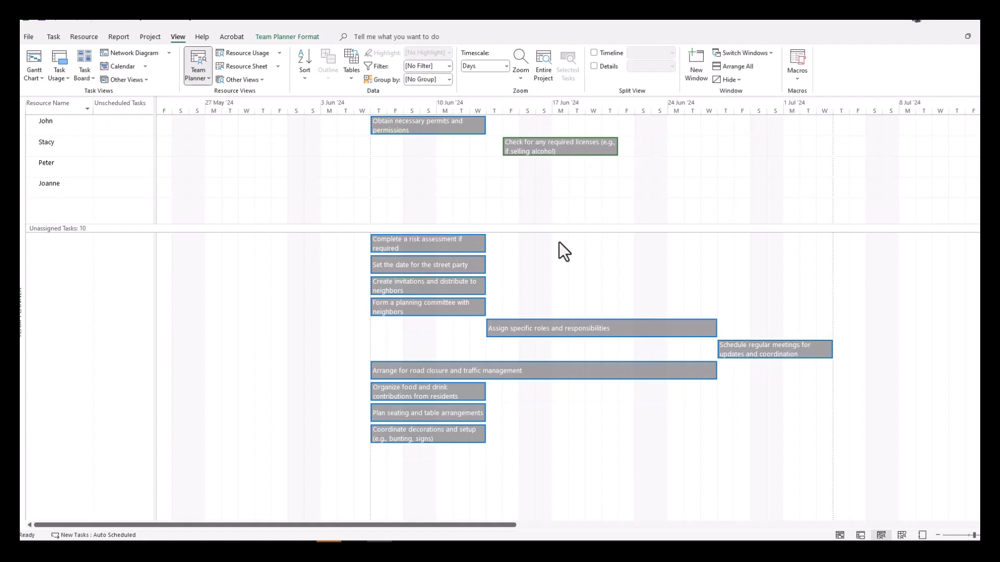
Assign "Form a planning committee with neighbors" to the fourth resource, keeping its start on 6/06/2024
{"action": "left_click_drag", "start_coordinate": [436, 248], "coordinate": [440, 128]}
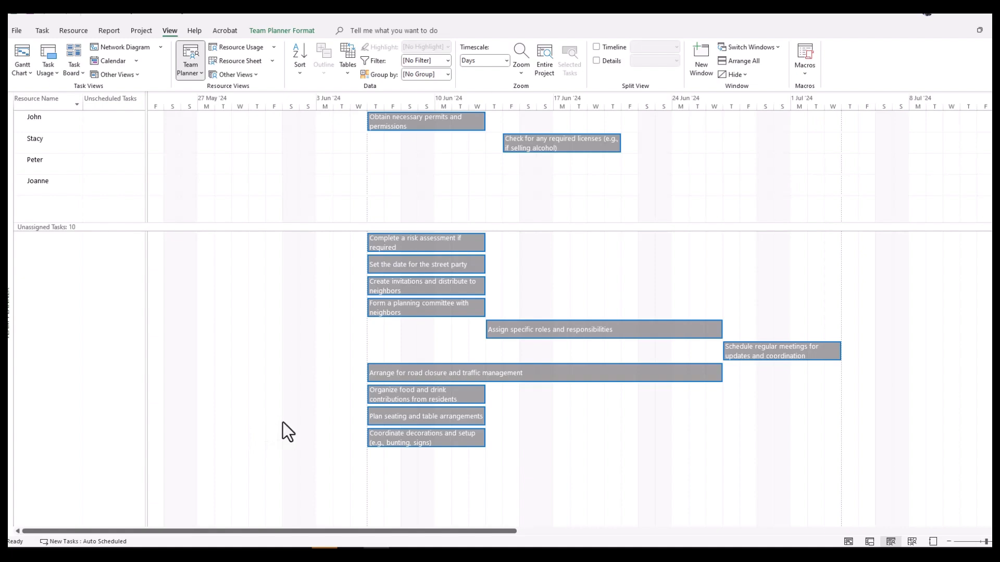
{"action": "mouse_move", "coordinate": [442, 312]}
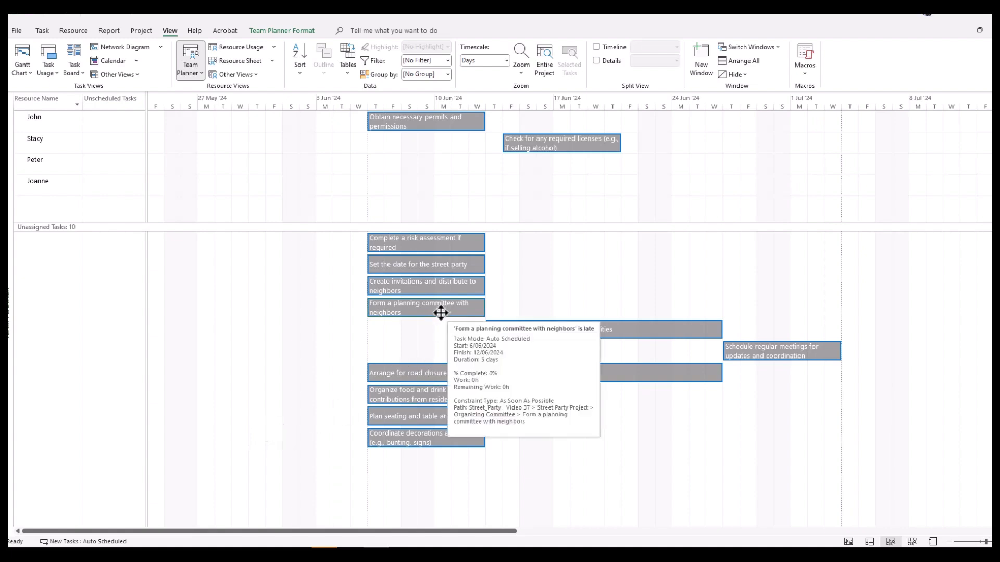
{"action": "left_click_drag", "start_coordinate": [442, 312], "coordinate": [446, 178]}
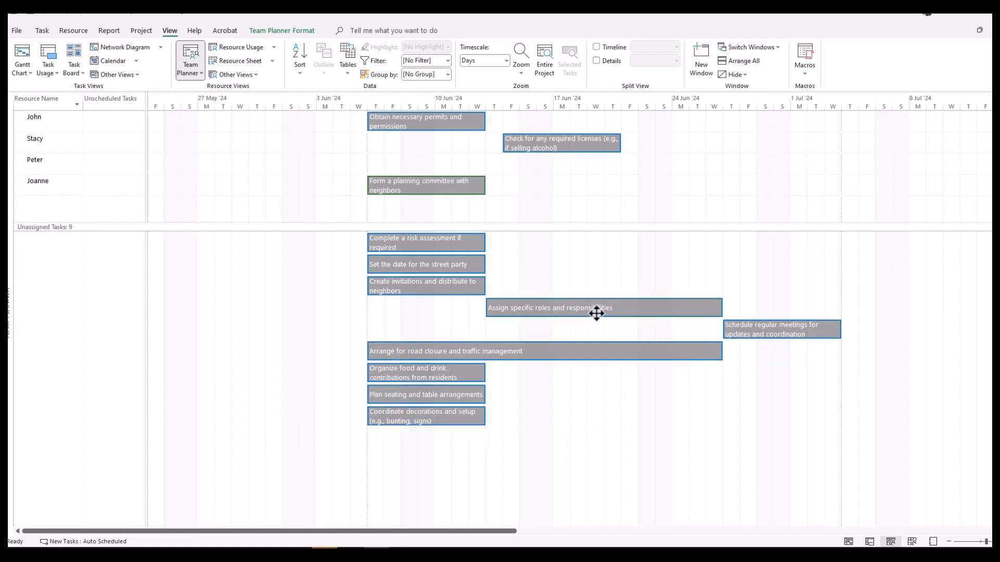
Try to assign "Assign specific roles and responsibilities" to the third resource with an earlier start, alongside the planning committee task
{"action": "left_click_drag", "start_coordinate": [597, 314], "coordinate": [486, 161]}
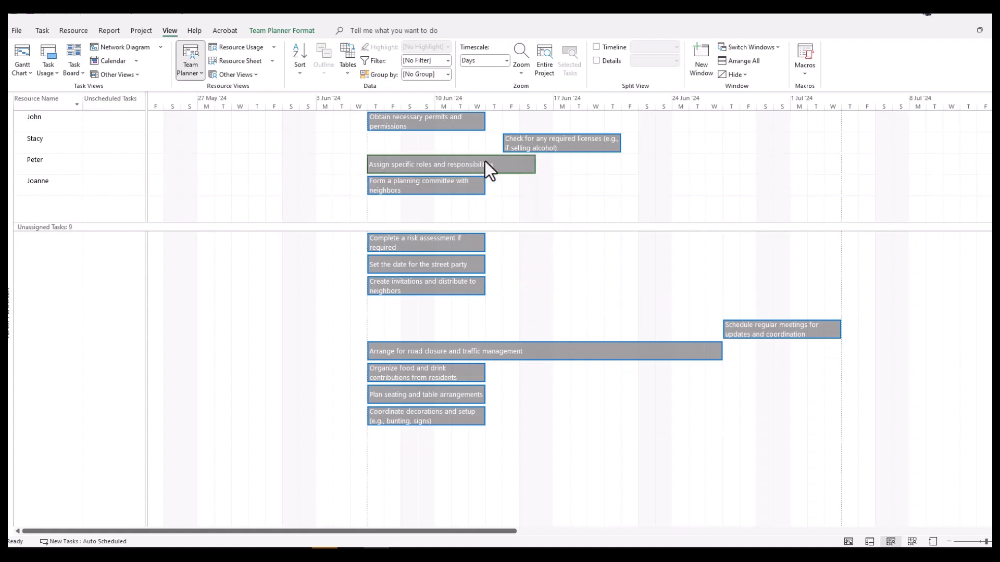
{"action": "left_click_drag", "start_coordinate": [486, 161], "coordinate": [486, 160]}
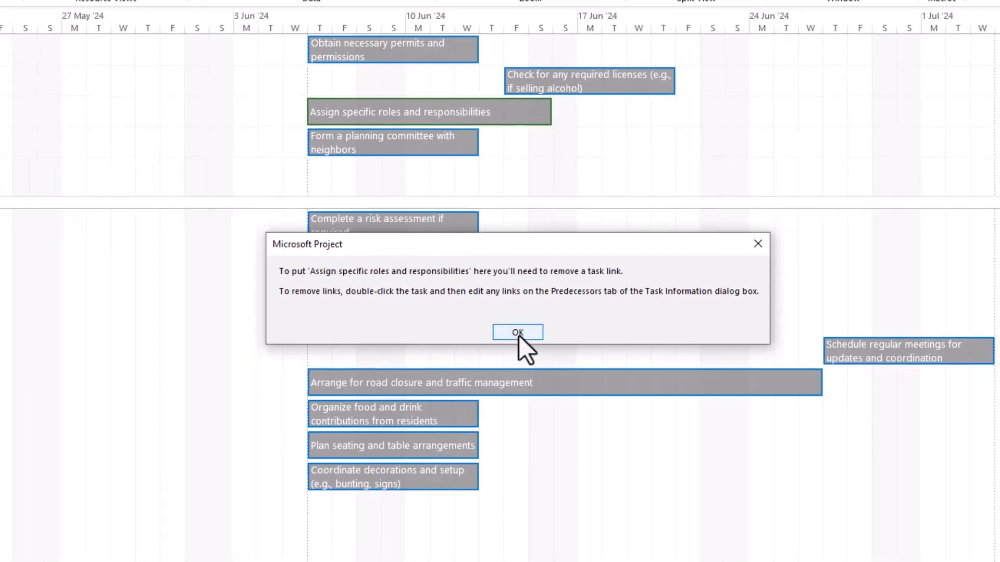
{"action": "left_click", "coordinate": [519, 334]}
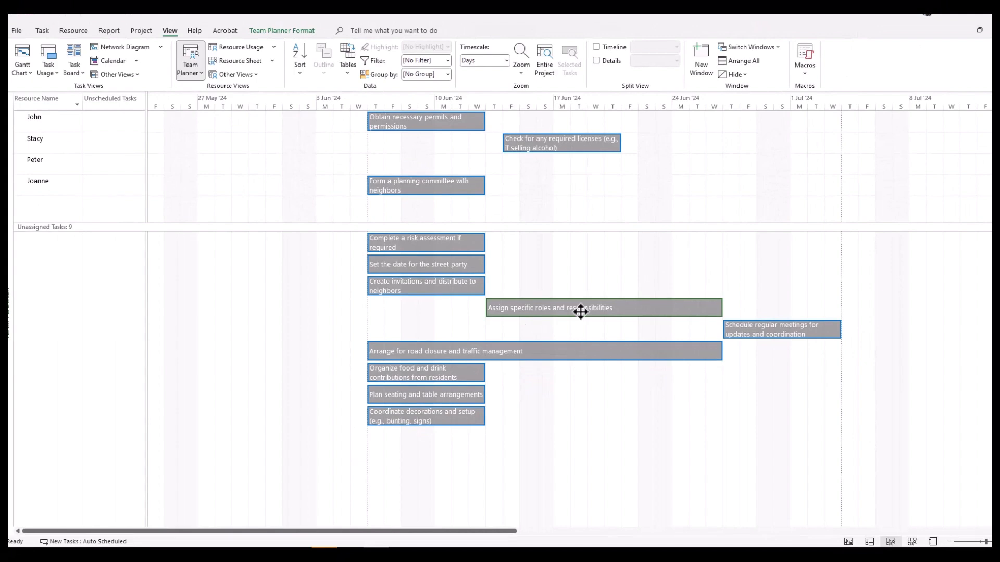
{"action": "mouse_move", "coordinate": [581, 312]}
Assign "Complete a risk assessment if required" to the first resource and move it to start on 14/06/2024
{"action": "left_click_drag", "start_coordinate": [444, 243], "coordinate": [421, 118]}
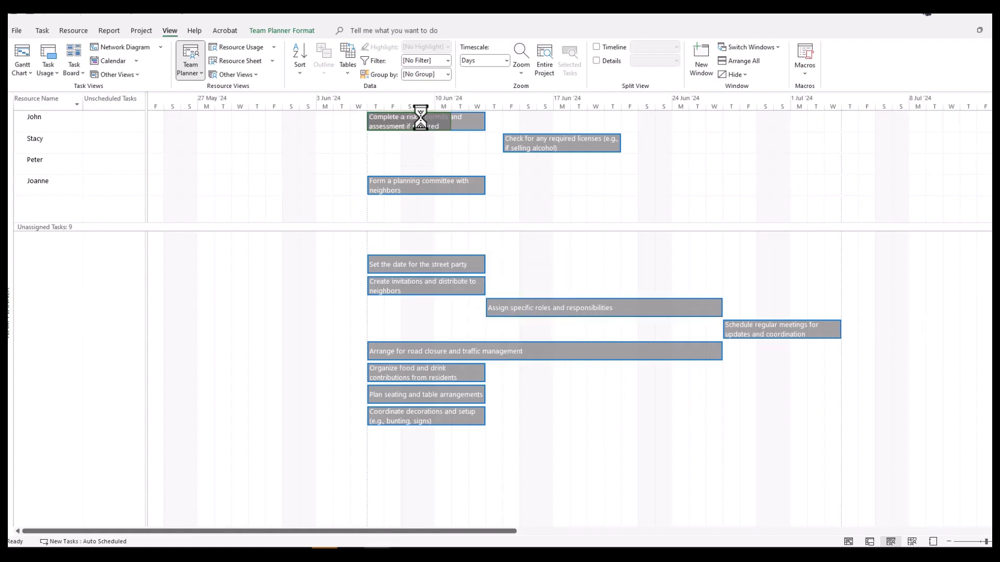
{"action": "mouse_move", "coordinate": [408, 206]}
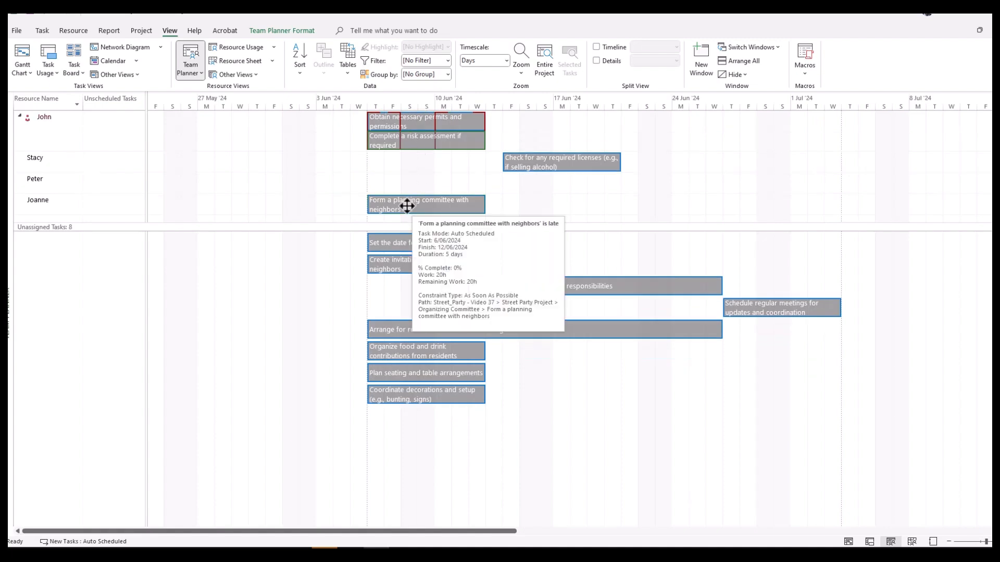
{"action": "left_click_drag", "start_coordinate": [419, 142], "coordinate": [533, 138]}
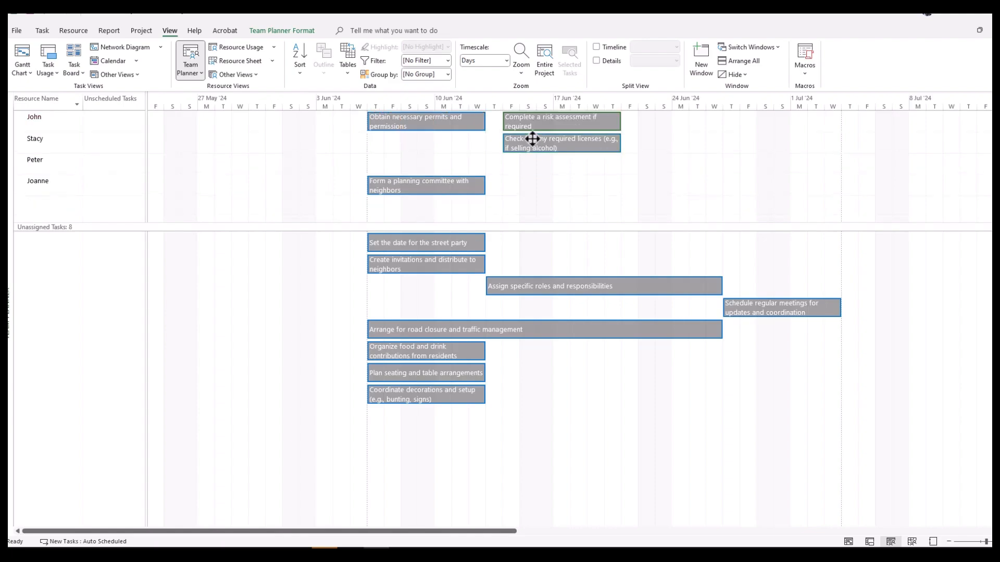
Return to the Gantt Chart view and inspect the constraint indicators on the required licenses and risk assessment tasks
{"action": "left_click", "coordinate": [20, 76]}
{"action": "left_click", "coordinate": [31, 208]}
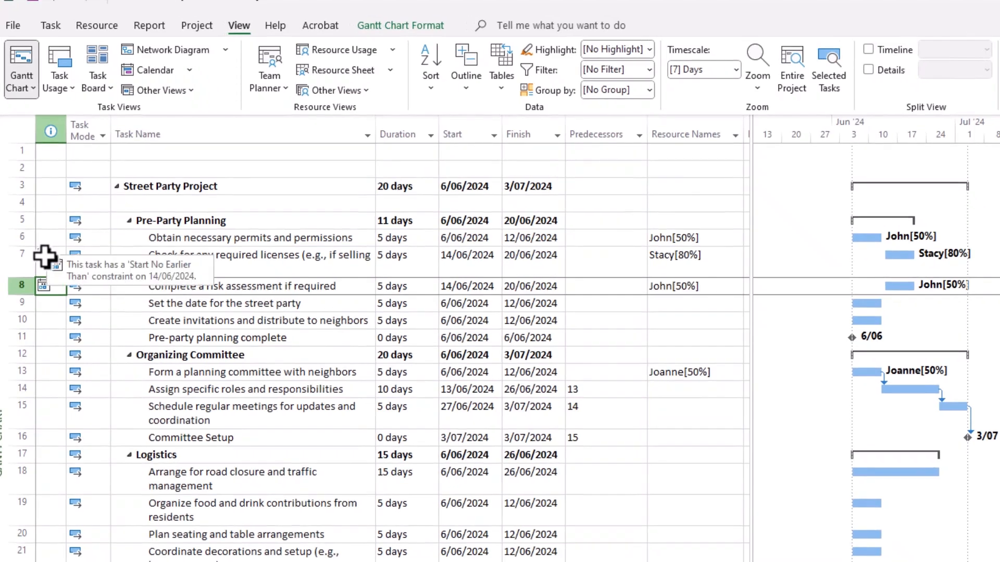
{"action": "left_click", "coordinate": [45, 243]}
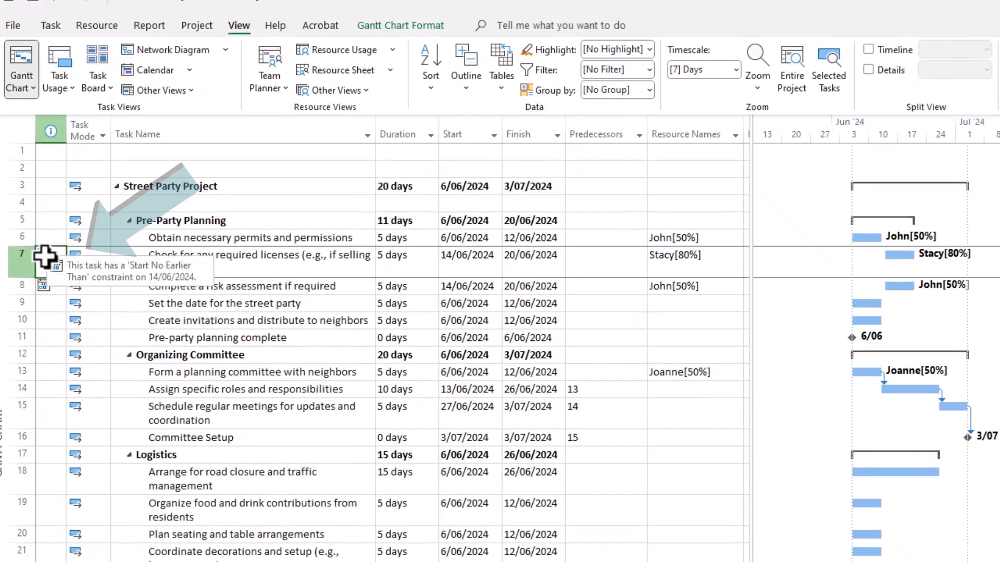
{"action": "left_click", "coordinate": [45, 288]}
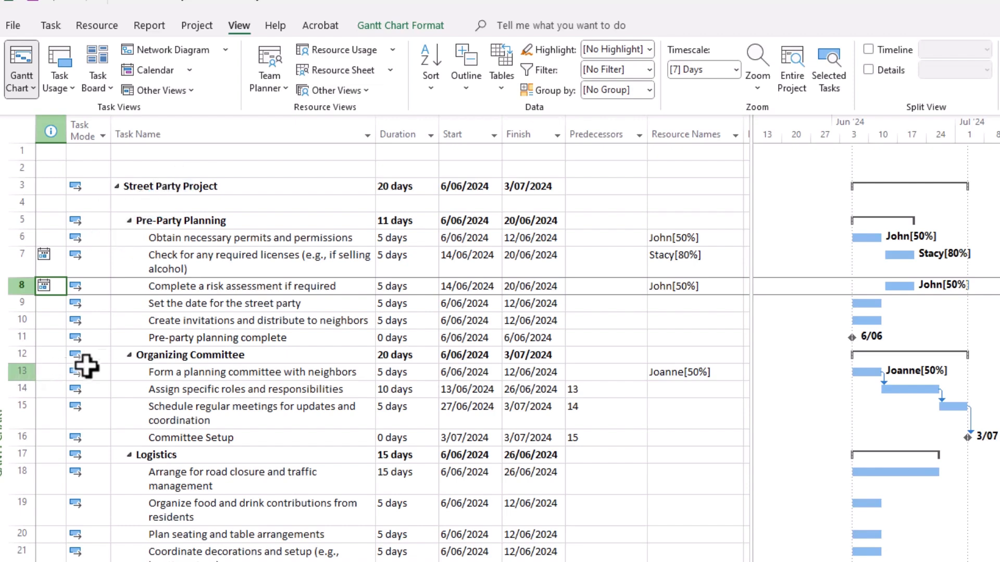
{"action": "mouse_move", "coordinate": [41, 287]}
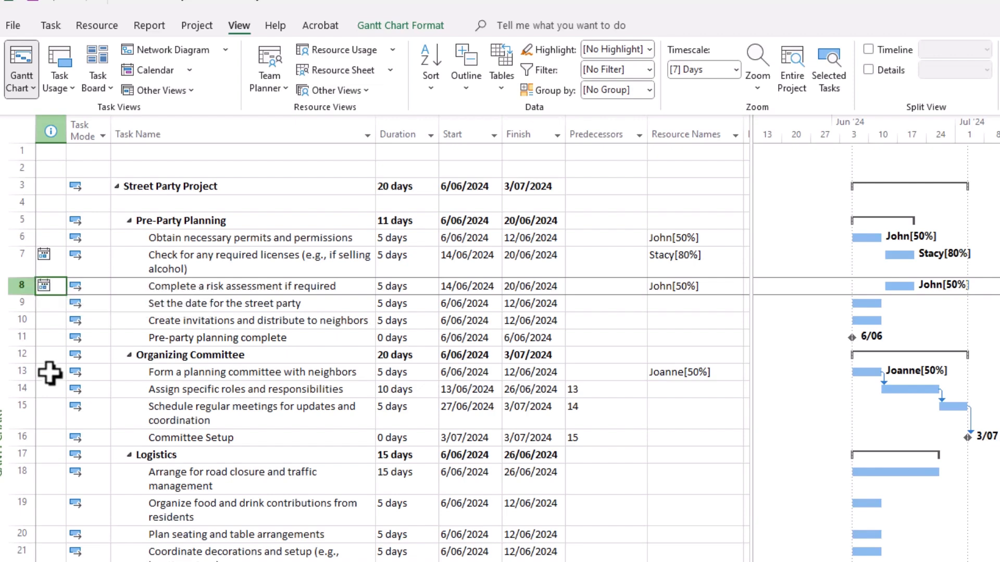
Clear the start date of "Complete a risk assessment if required" and reschedule the task to its available date
{"action": "left_click", "coordinate": [457, 288]}
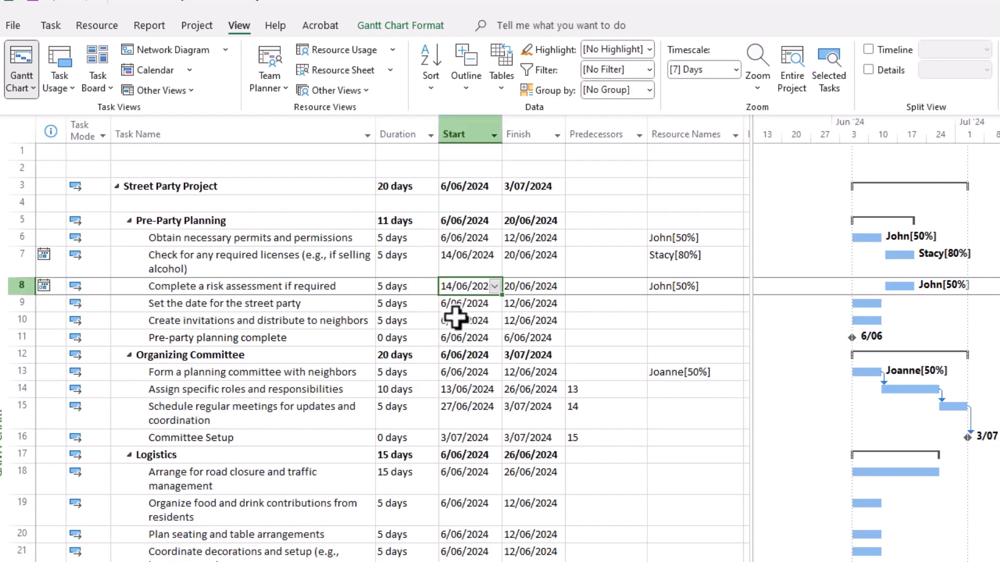
{"action": "key", "text": "Delete"}
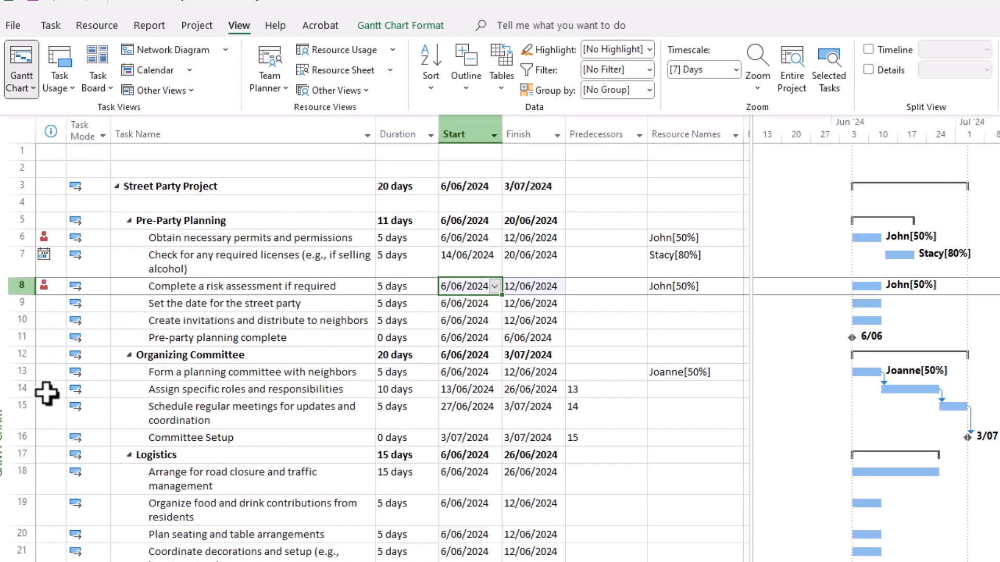
{"action": "right_click", "coordinate": [44, 287]}
{"action": "left_click", "coordinate": [117, 325]}
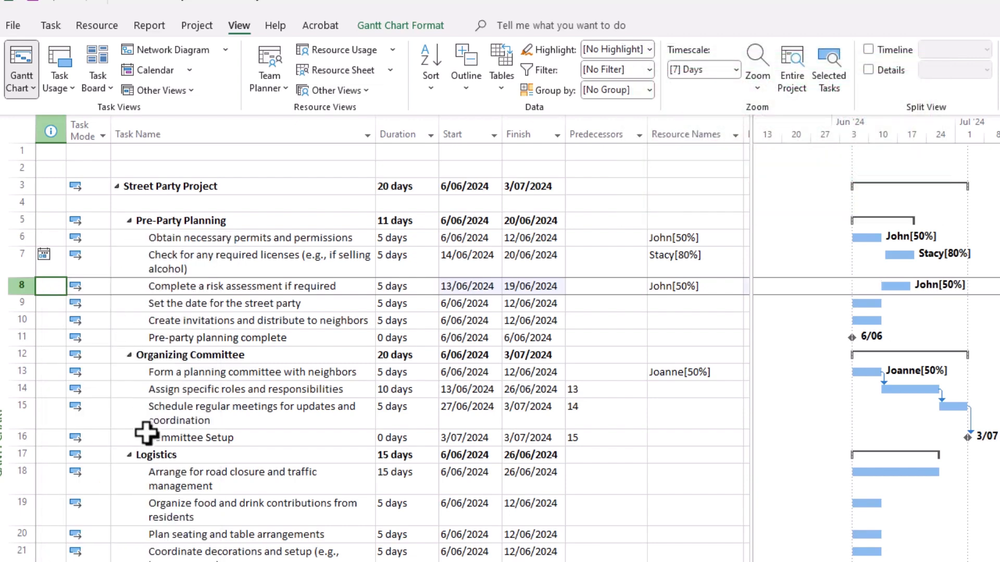
Remove the start constraint from the "Check for any required licenses" task by clearing its start date
{"action": "left_click", "coordinate": [45, 257]}
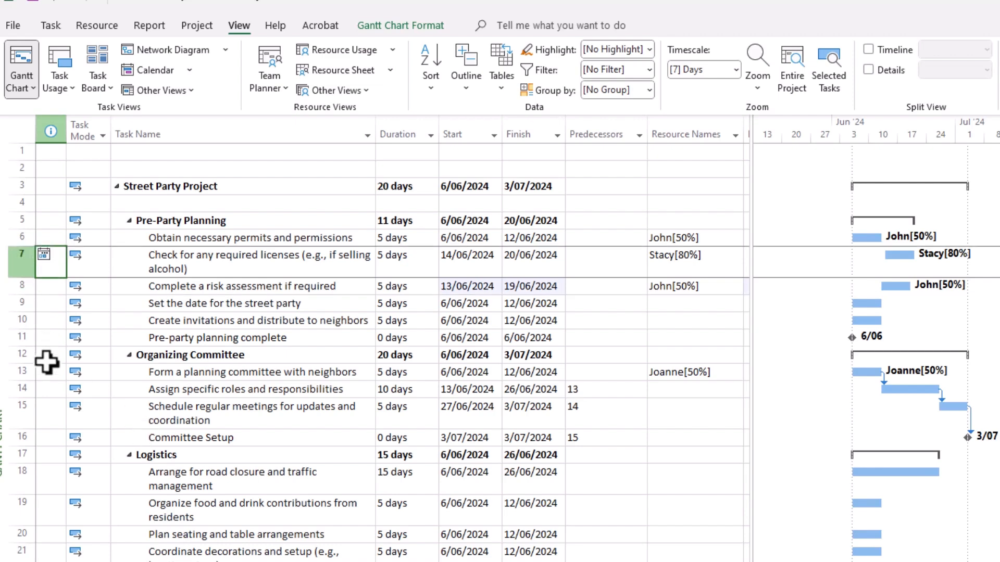
{"action": "mouse_move", "coordinate": [45, 262]}
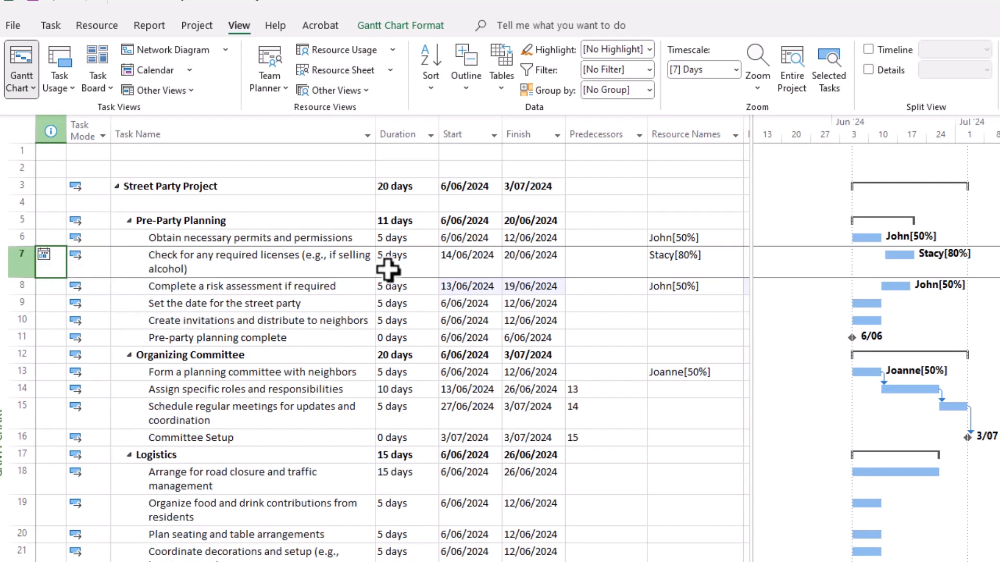
{"action": "left_click", "coordinate": [470, 264]}
{"action": "key", "text": "Delete"}
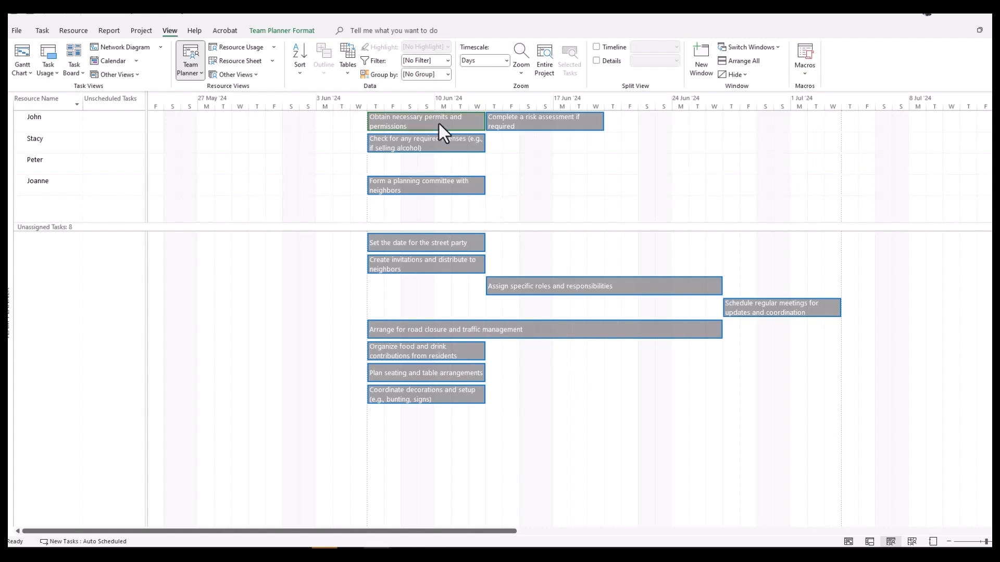
Apply a light orange fill to the first resource's risk assessment and permits tasks in the Team Planner
{"action": "left_click", "coordinate": [538, 123]}
{"action": "right_click", "coordinate": [539, 123]}
{"action": "left_click", "coordinate": [562, 108]}
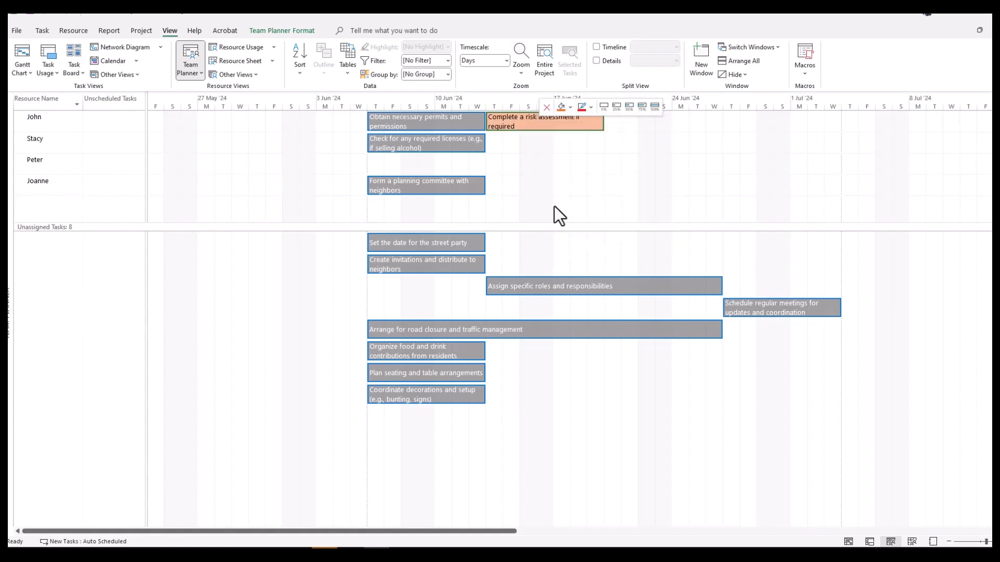
{"action": "left_click", "coordinate": [459, 123]}
{"action": "left_click", "coordinate": [478, 105]}
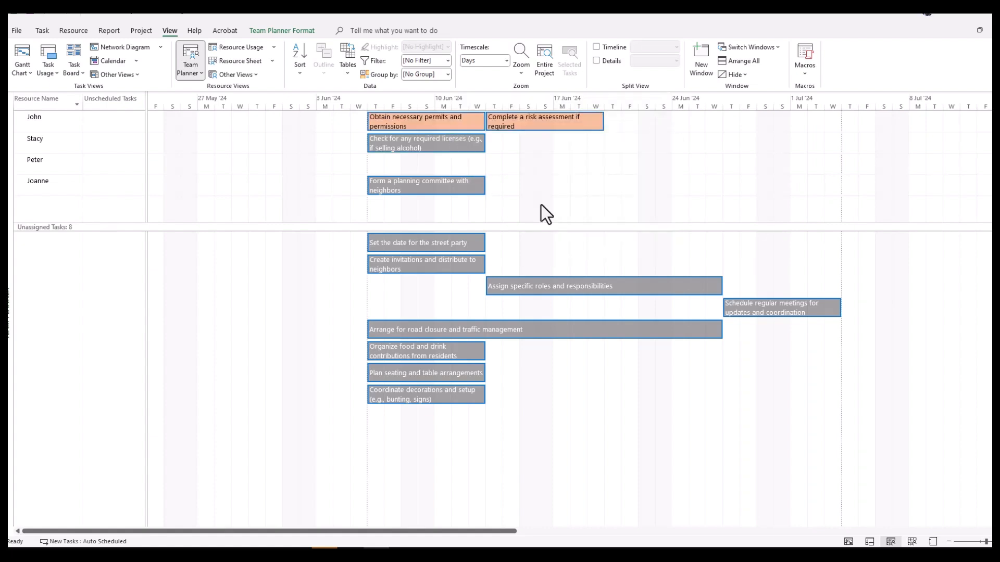